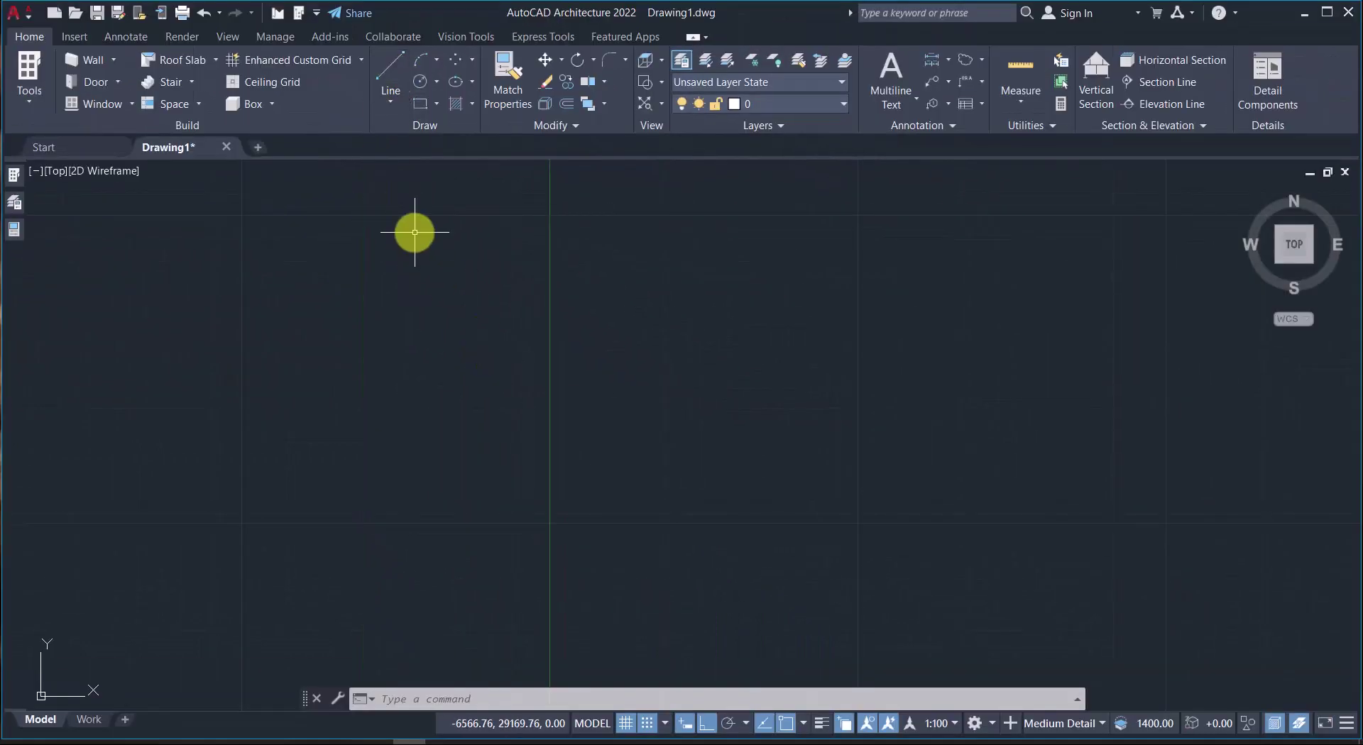
Draw a single horizontal dash-dot line with Ortho on, running left to right mid-drawing.
type("l")
key("Return")
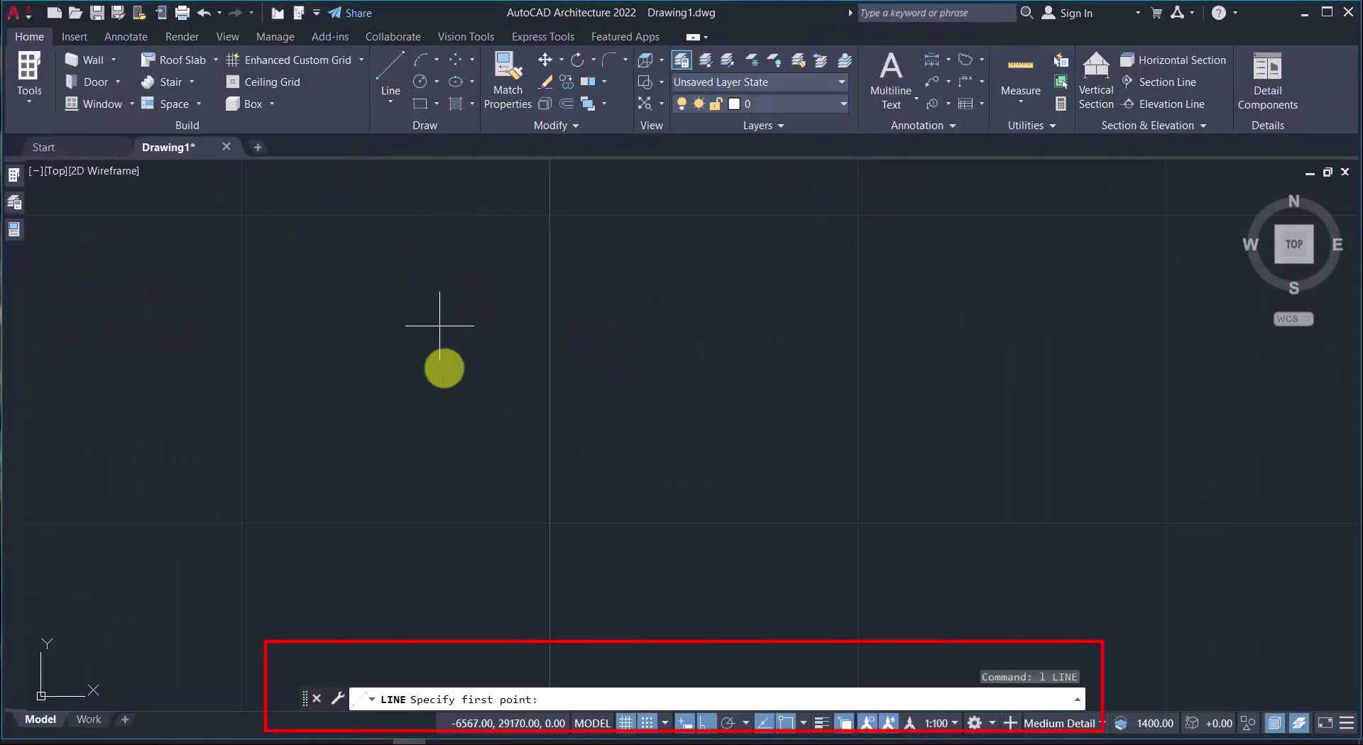
left_click(426, 338)
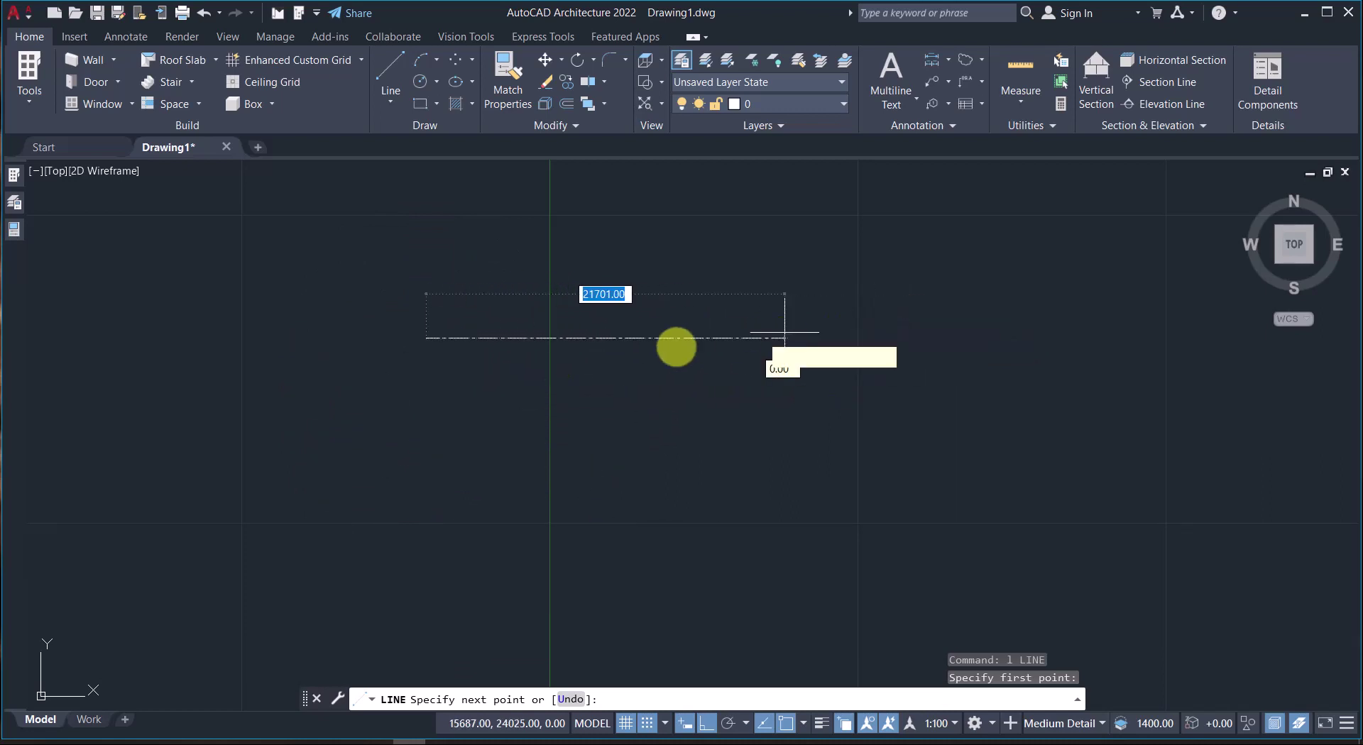
left_click(707, 724)
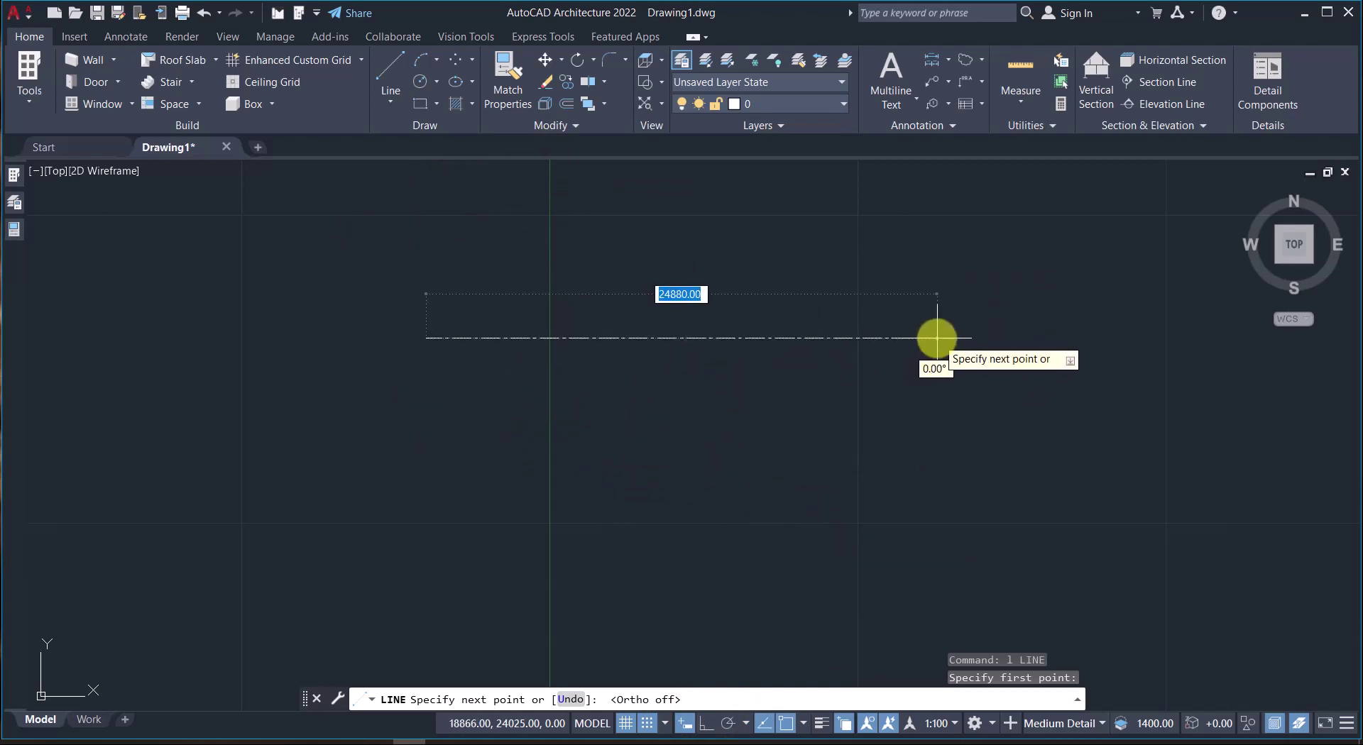
left_click(706, 723)
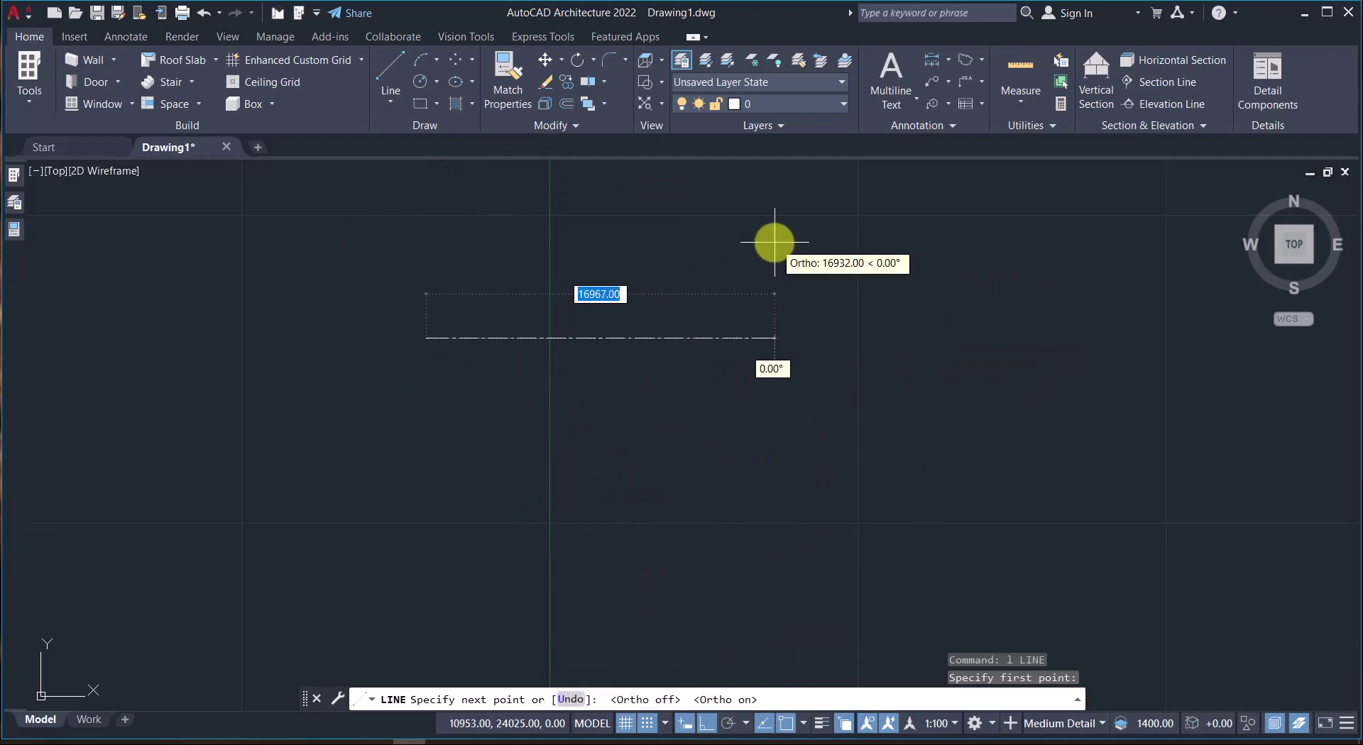
left_click(882, 337)
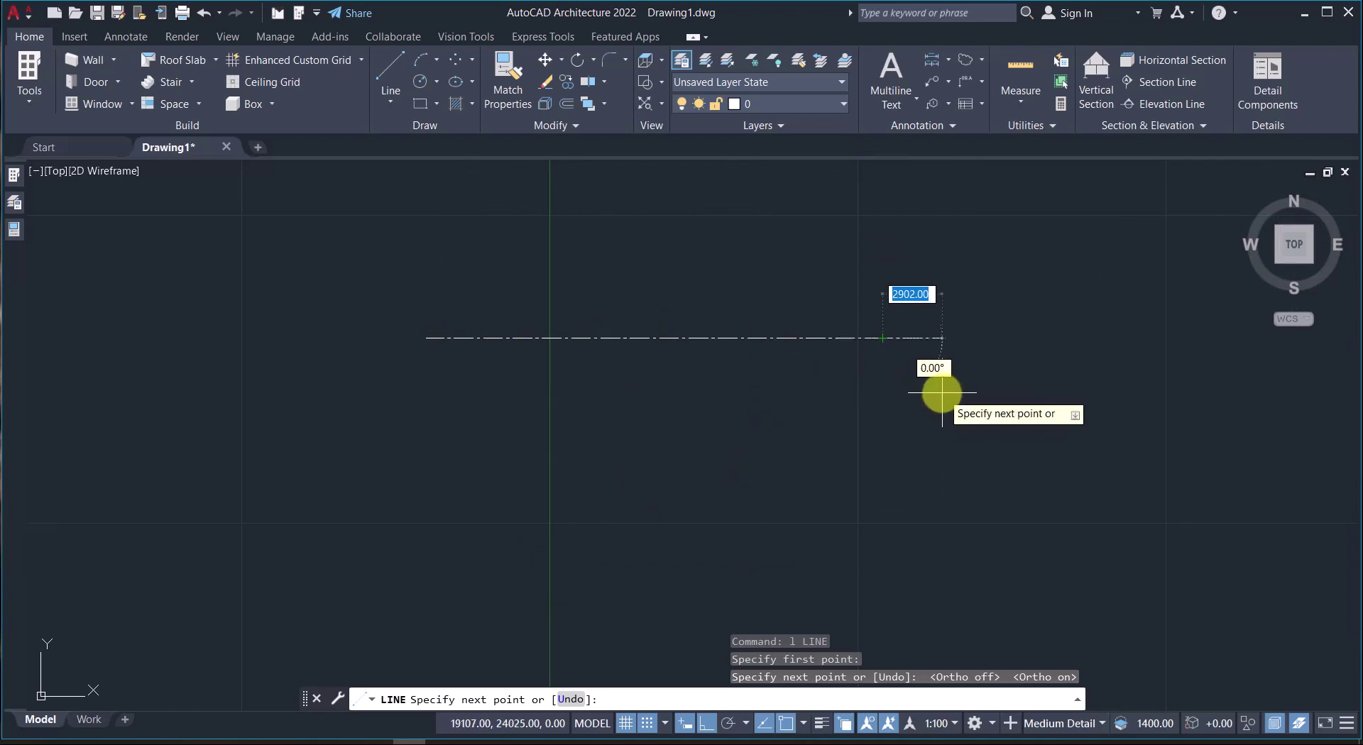
key("Return")
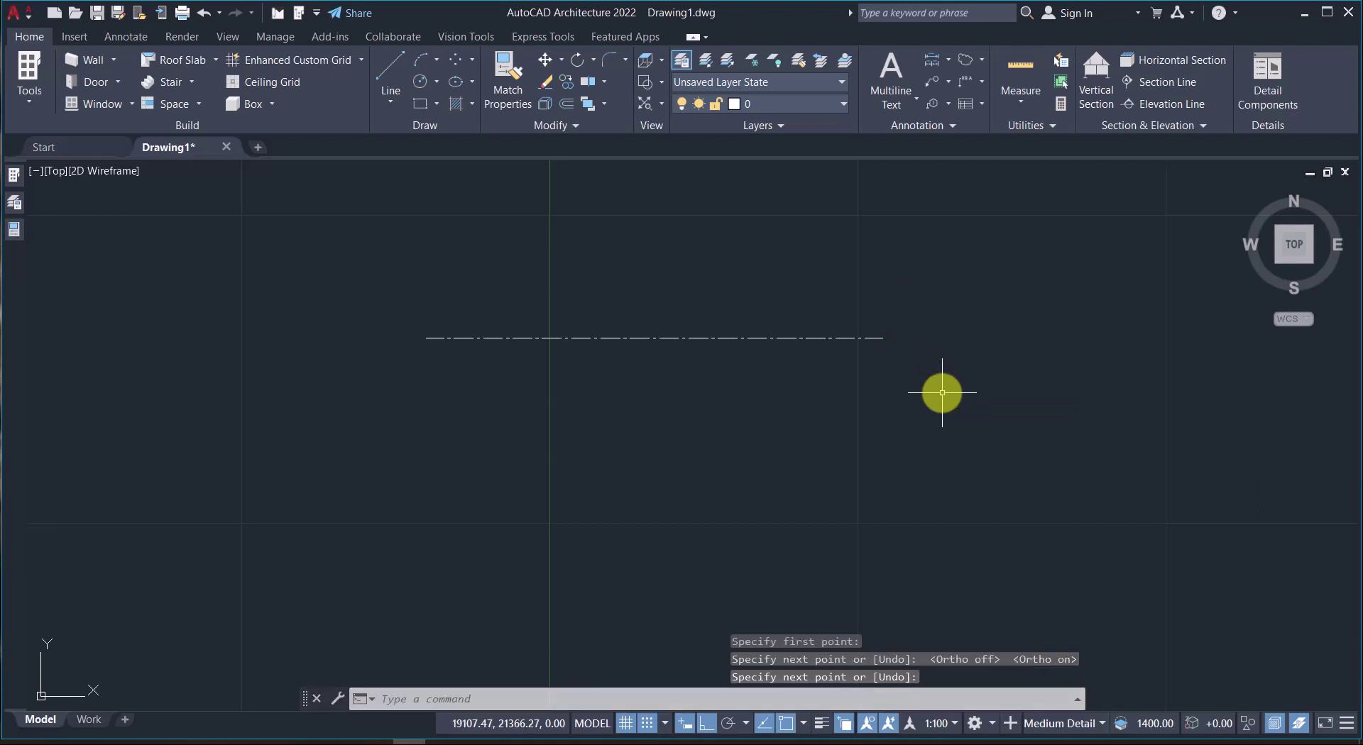
mouse_move(642, 236)
middle_mouse_down()
mouse_move(665, 295)
mouse_move(651, 301)
middle_mouse_up()
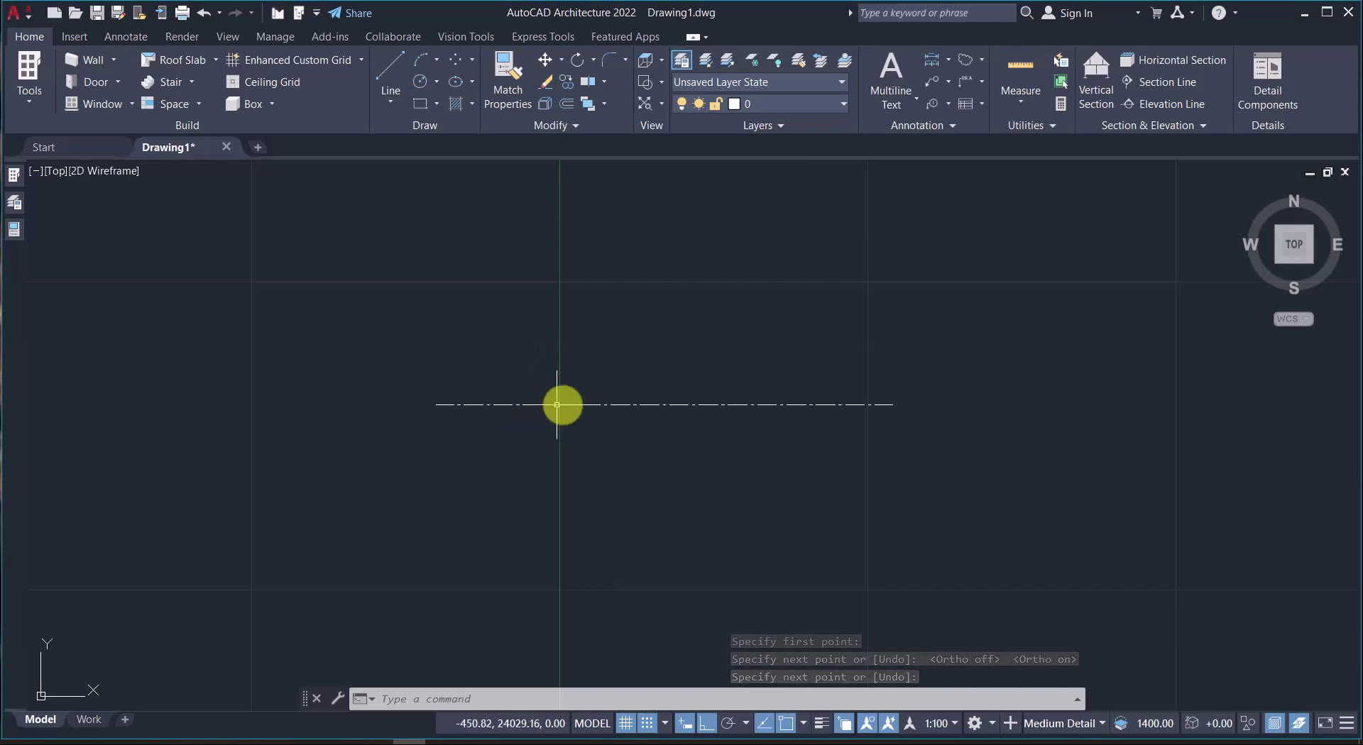
scroll(621, 400, "up", 2)
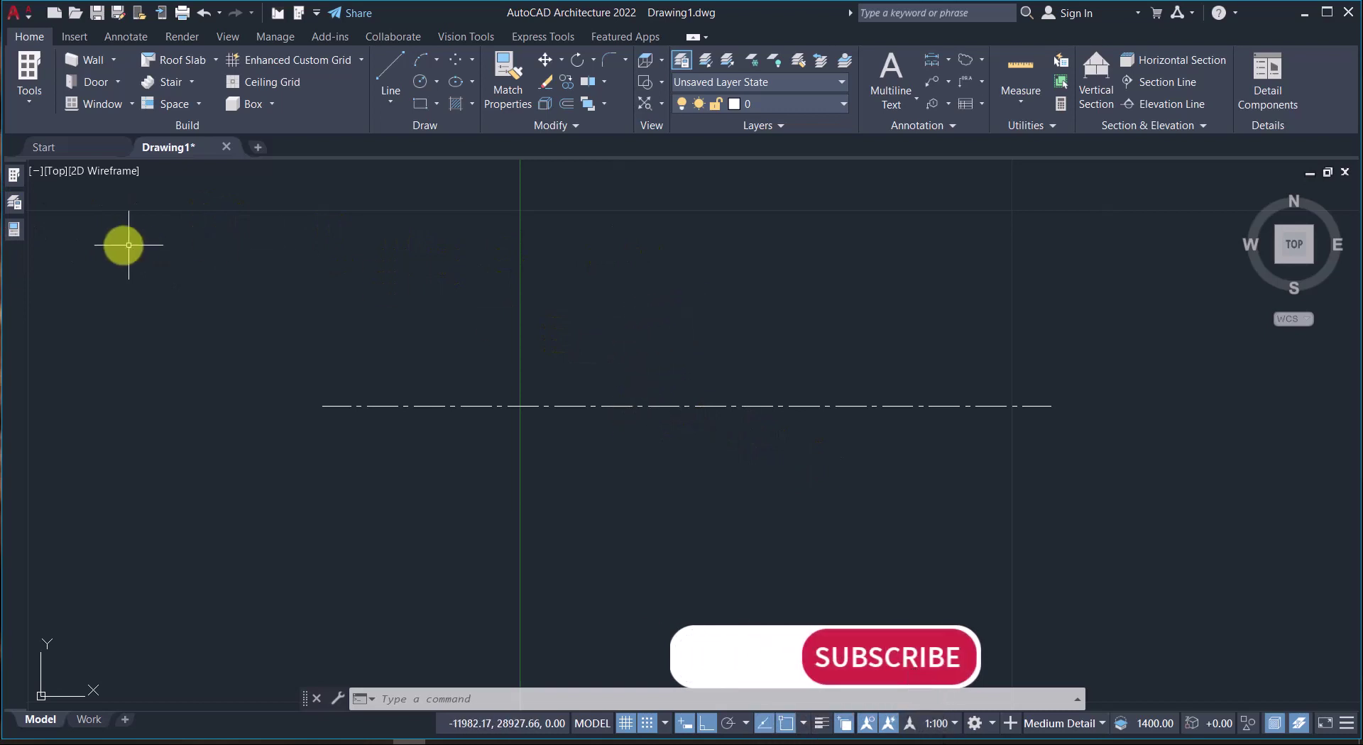
Open the Layer Properties Manager with LA and widen it to show all layer columns.
type("1LA")
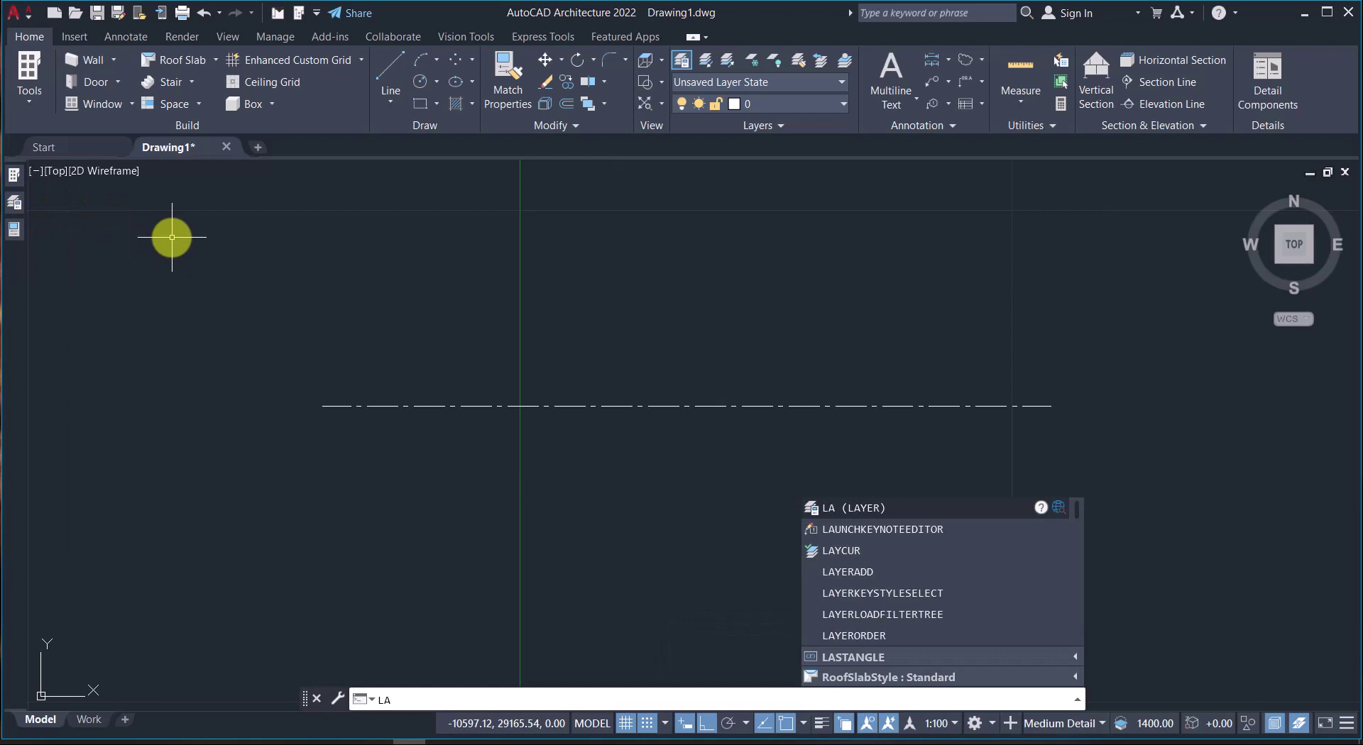
key("Return")
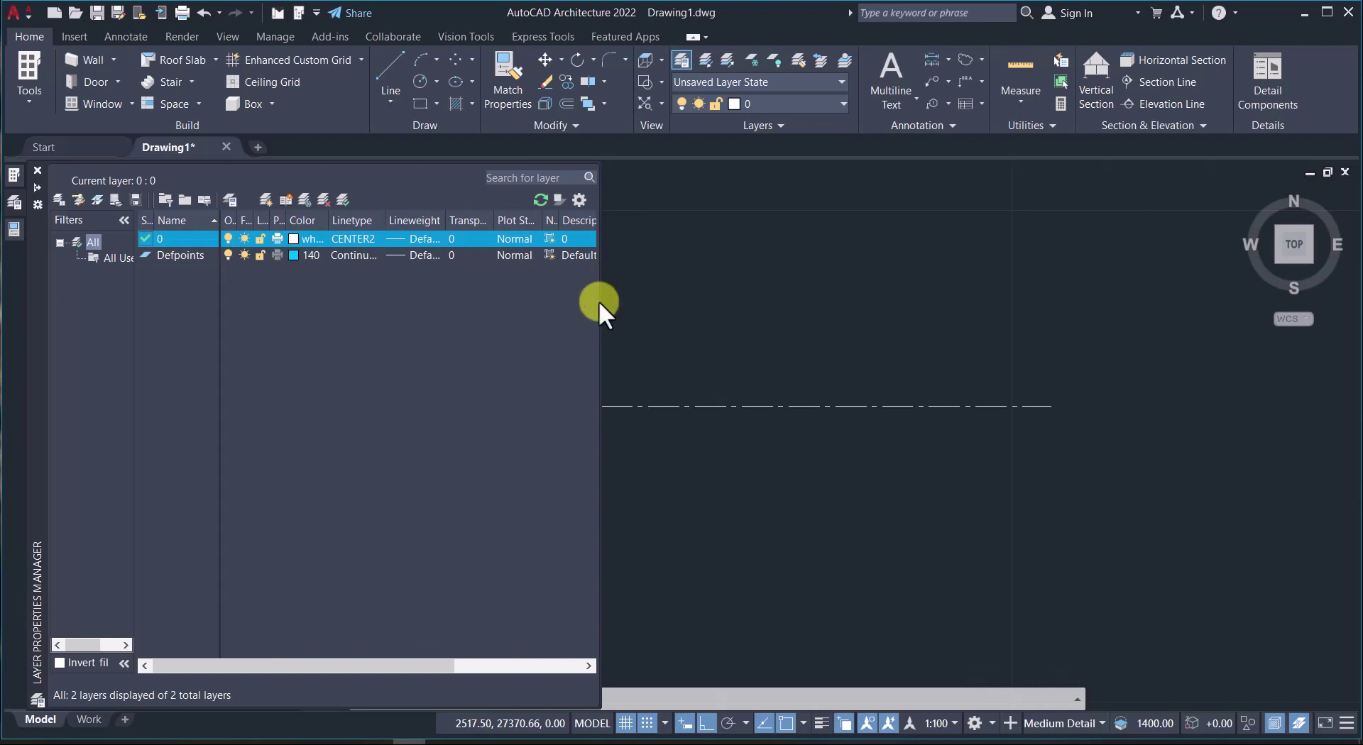
left_click_drag(599, 300, 778, 302)
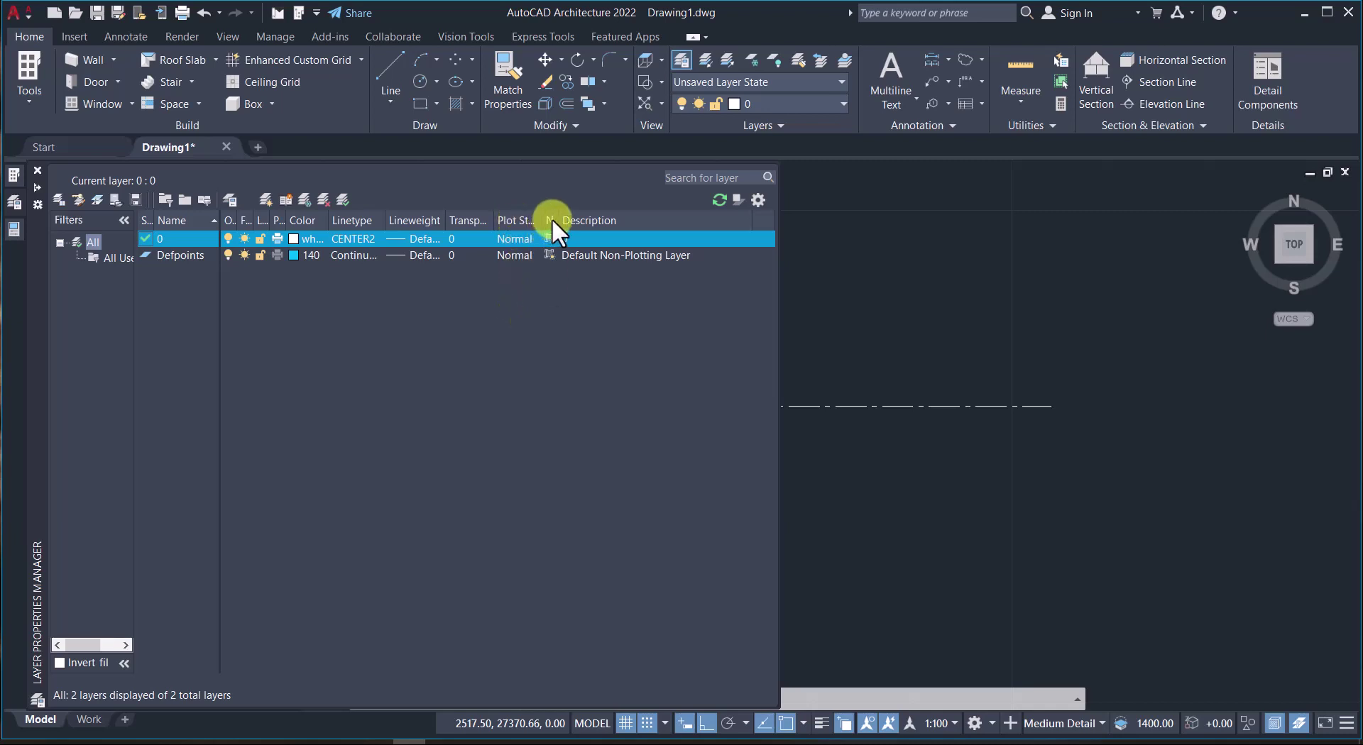
left_click_drag(559, 221, 599, 222)
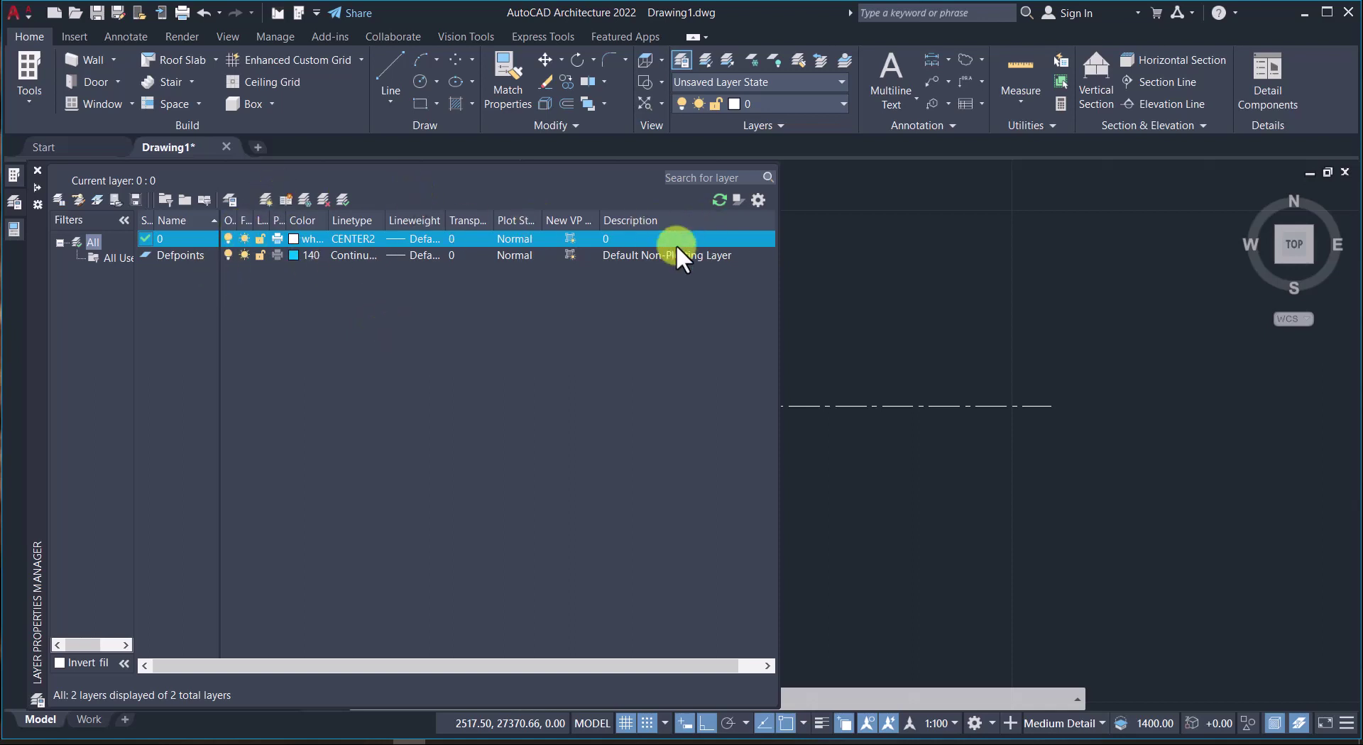
Change layer 0's linetype from CENTER2 to Continuous in Select Linetype.
left_click(355, 239)
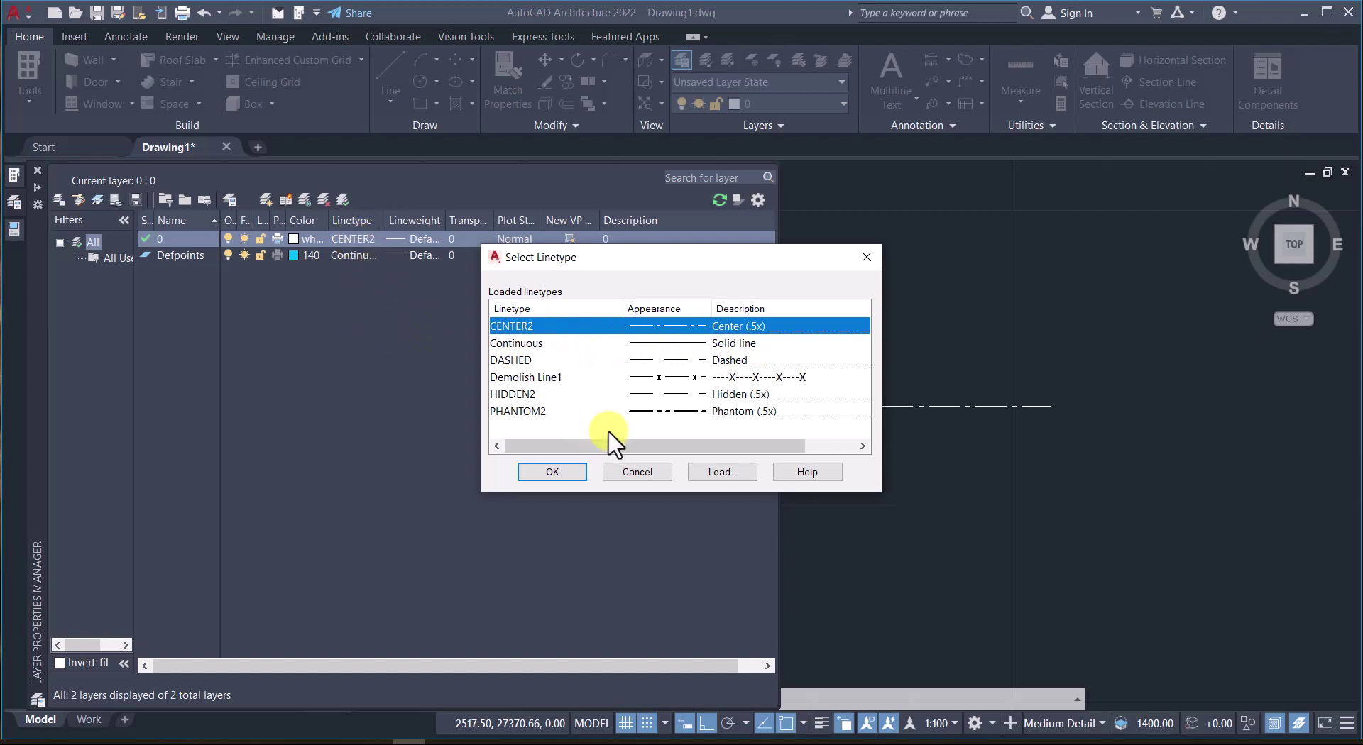
left_click(639, 474)
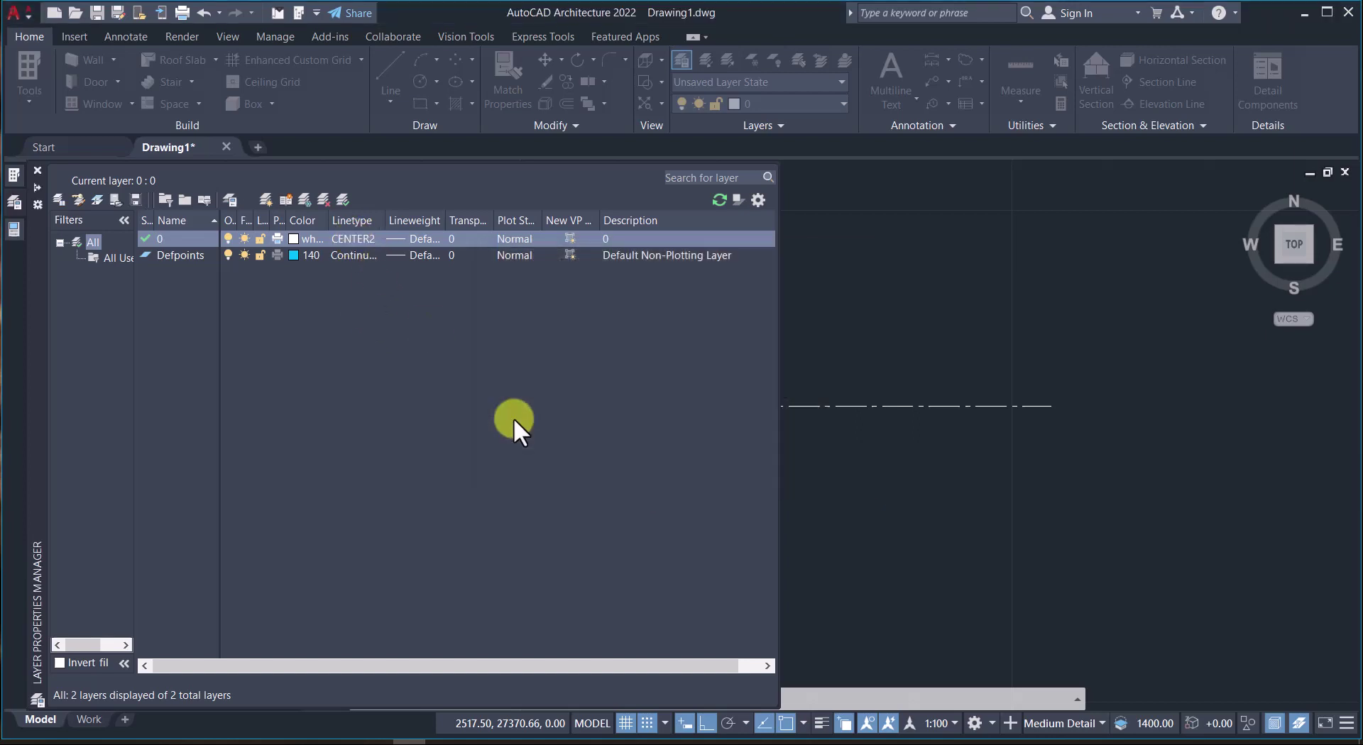
left_click(358, 237)
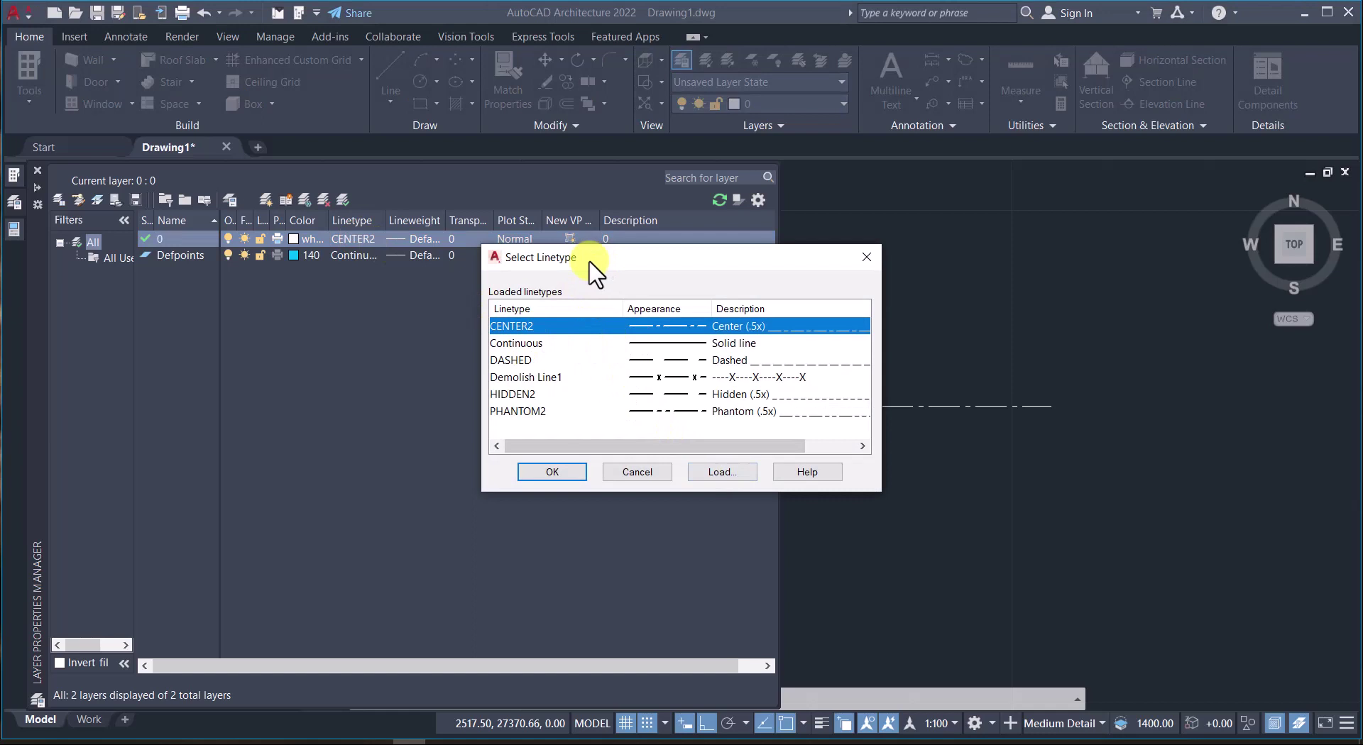
left_click(654, 345)
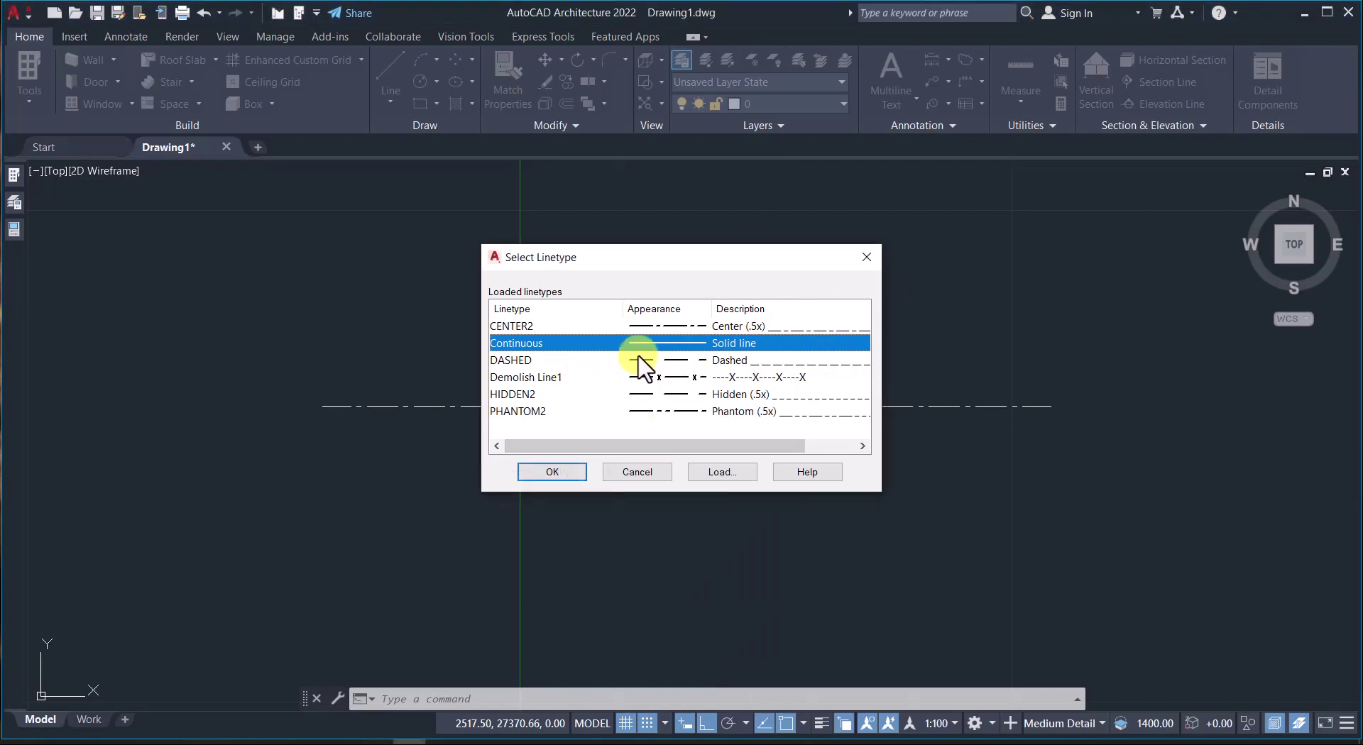
left_click(560, 471)
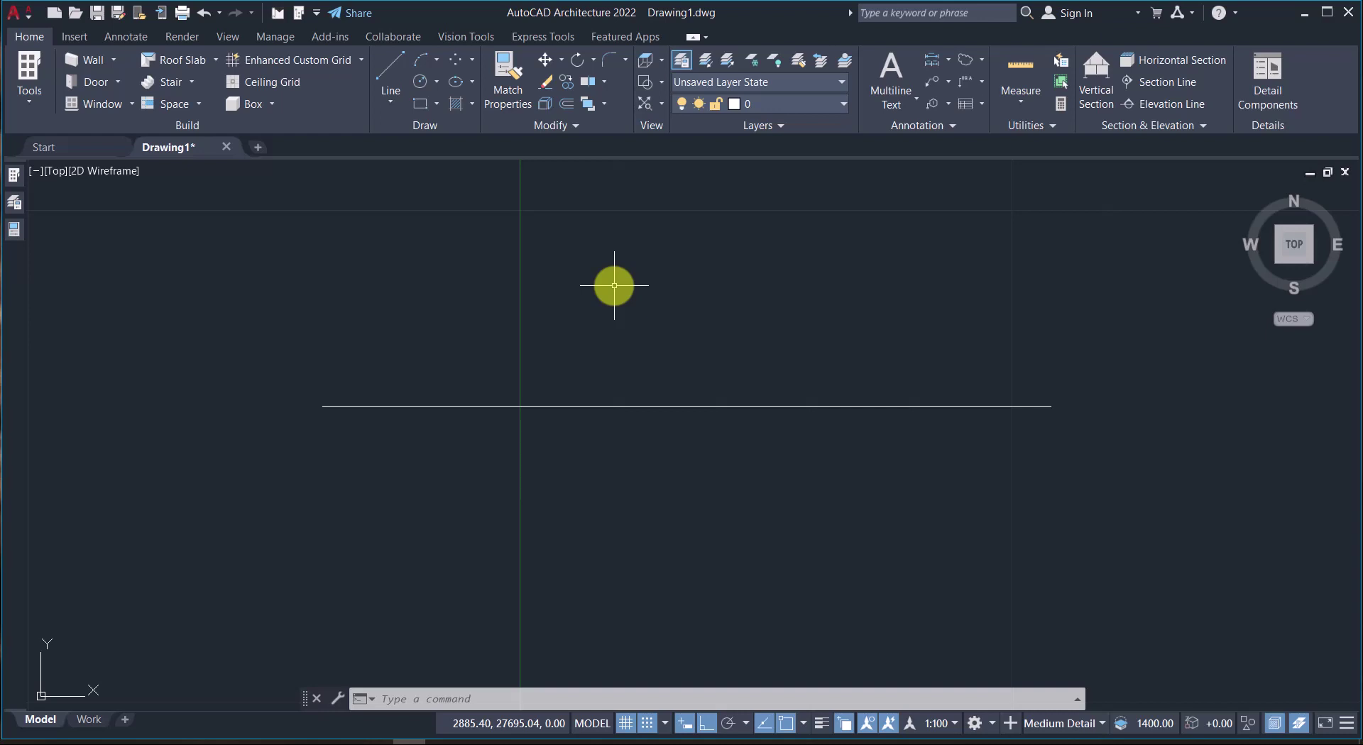
Offset the existing line 10000 units upward to create a parallel copy.
type("of")
key("Return")
type("10000")
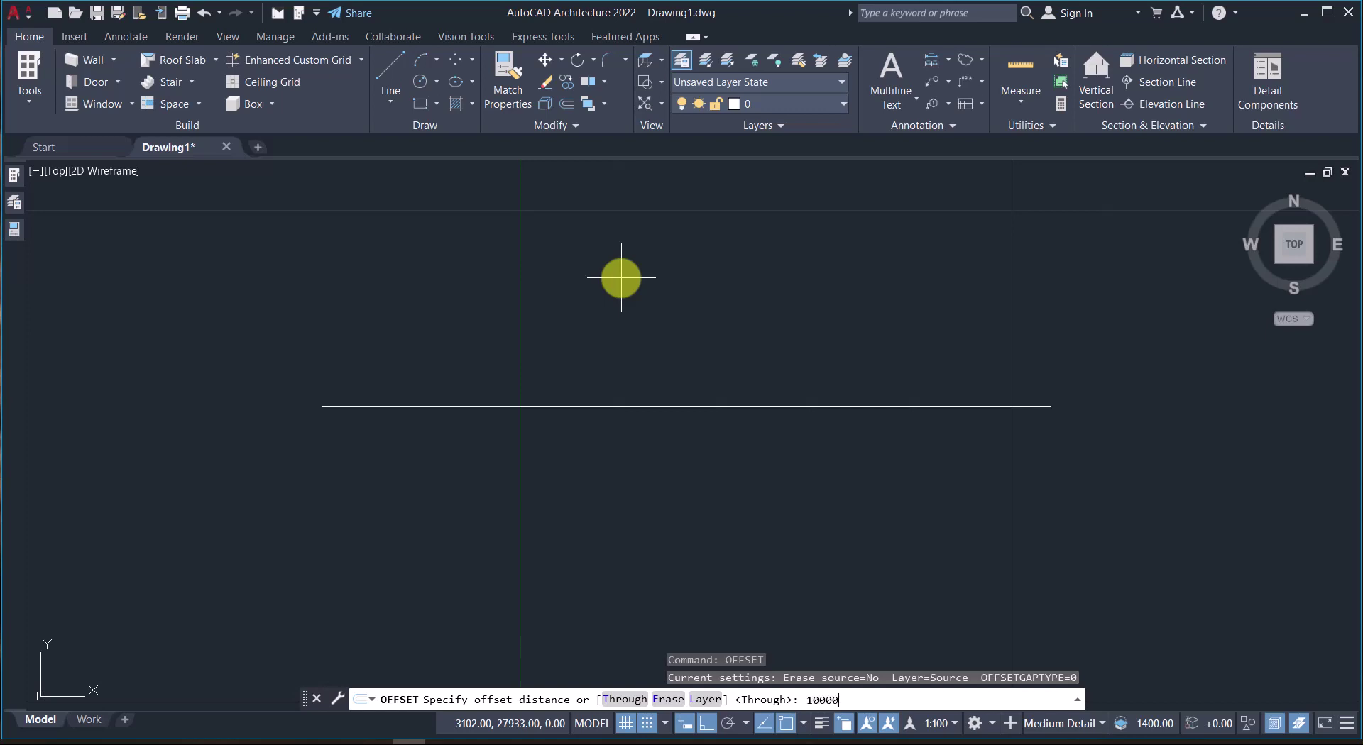
key("Return")
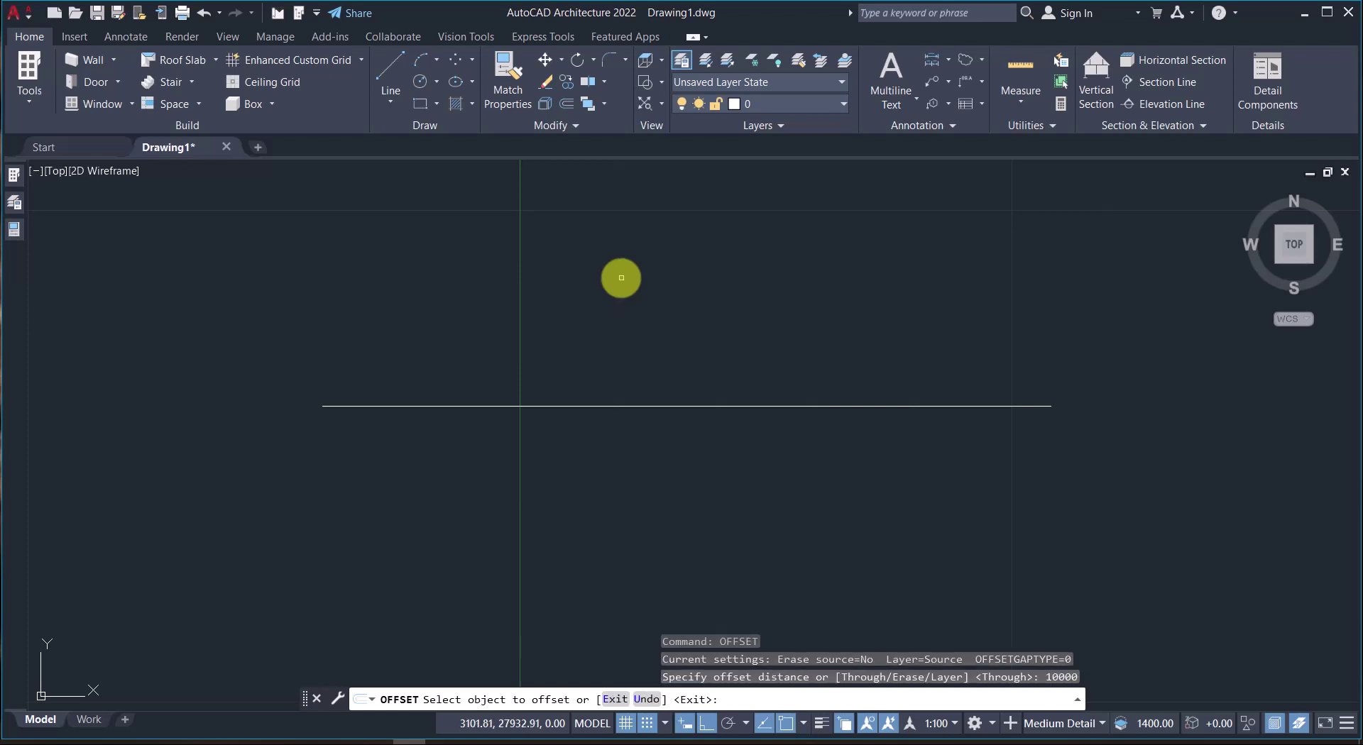
left_click(657, 406)
left_click(637, 280)
scroll(603, 529, "down", 8)
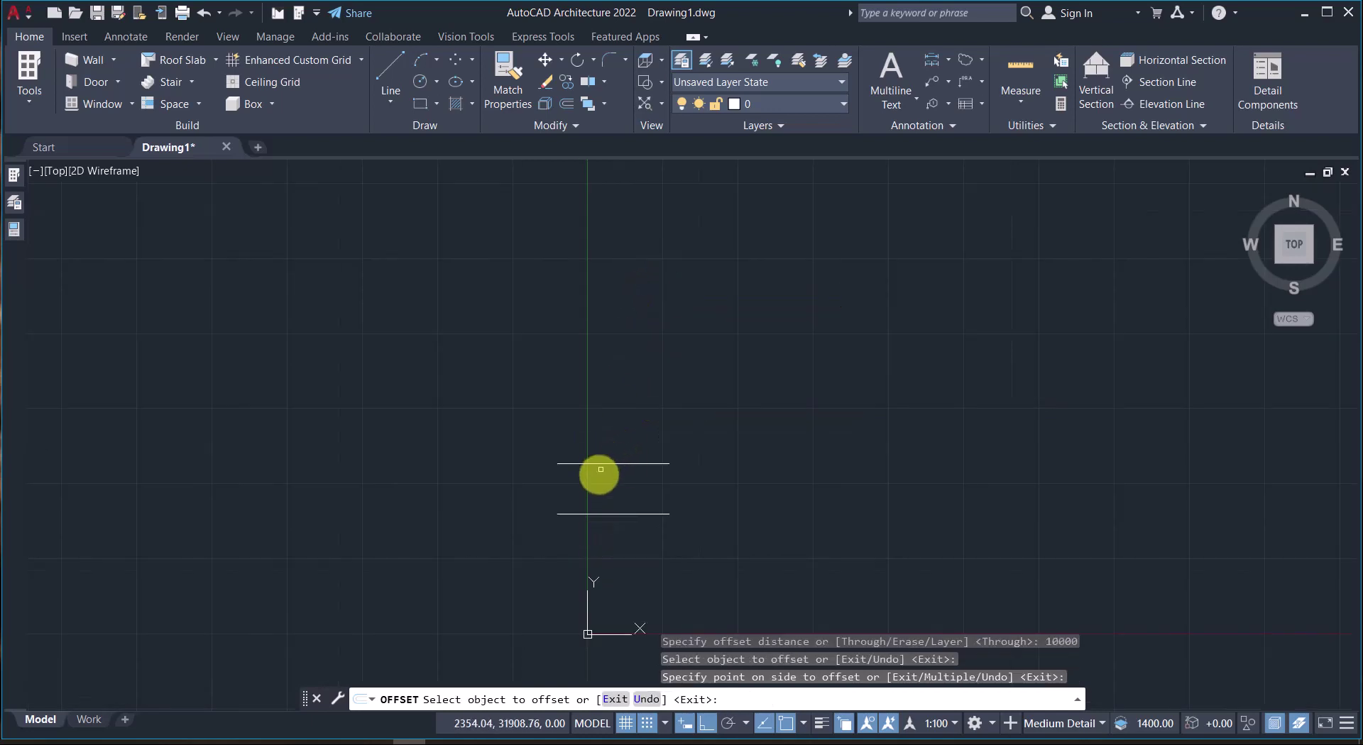
scroll(582, 514, "up", 3)
scroll(617, 540, "up", 2)
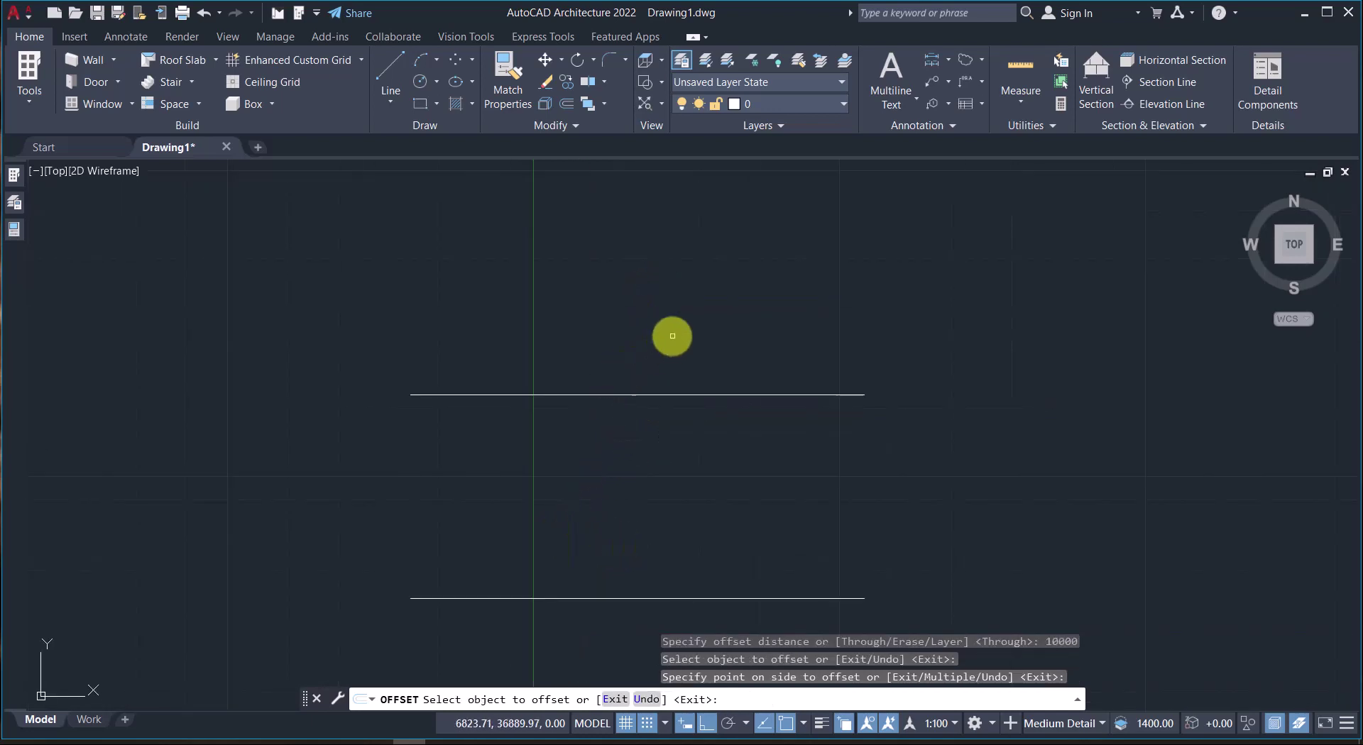
key("Return")
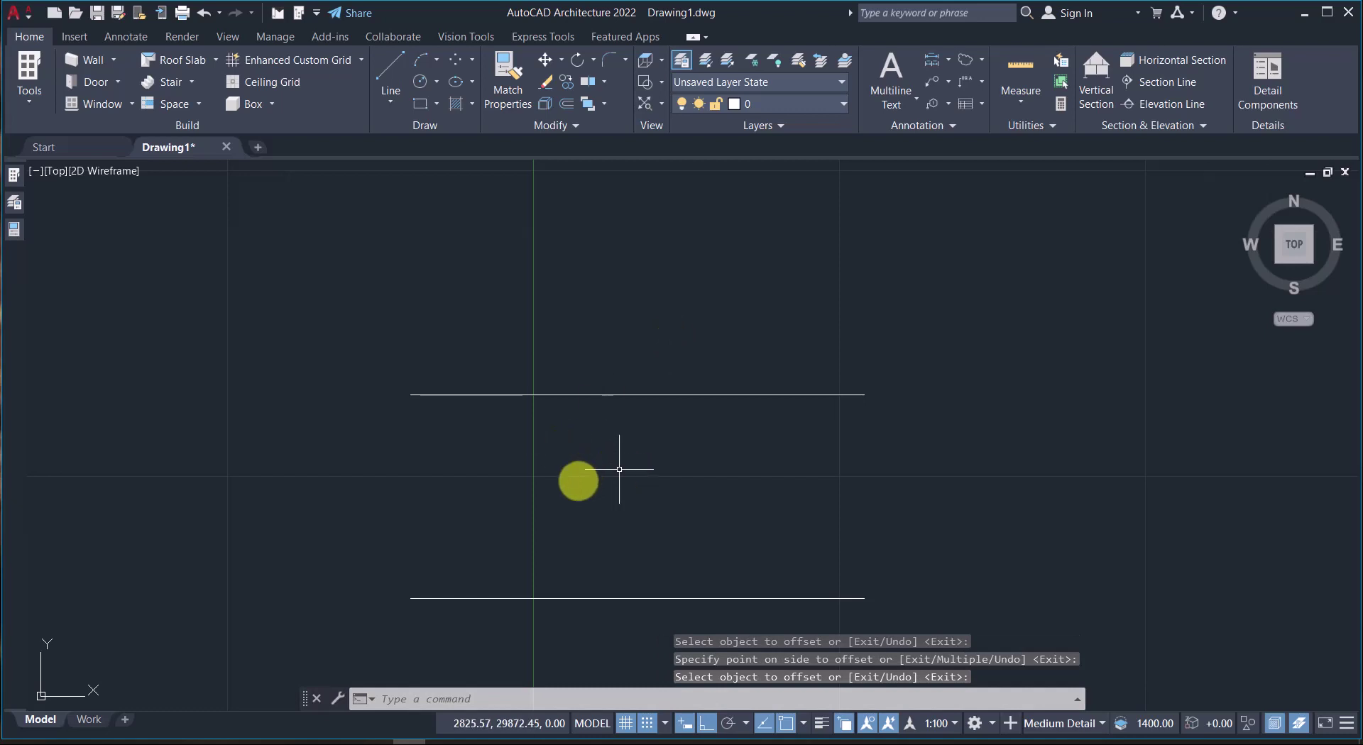
scroll(547, 253, "down", 4)
scroll(584, 355, "up", 4)
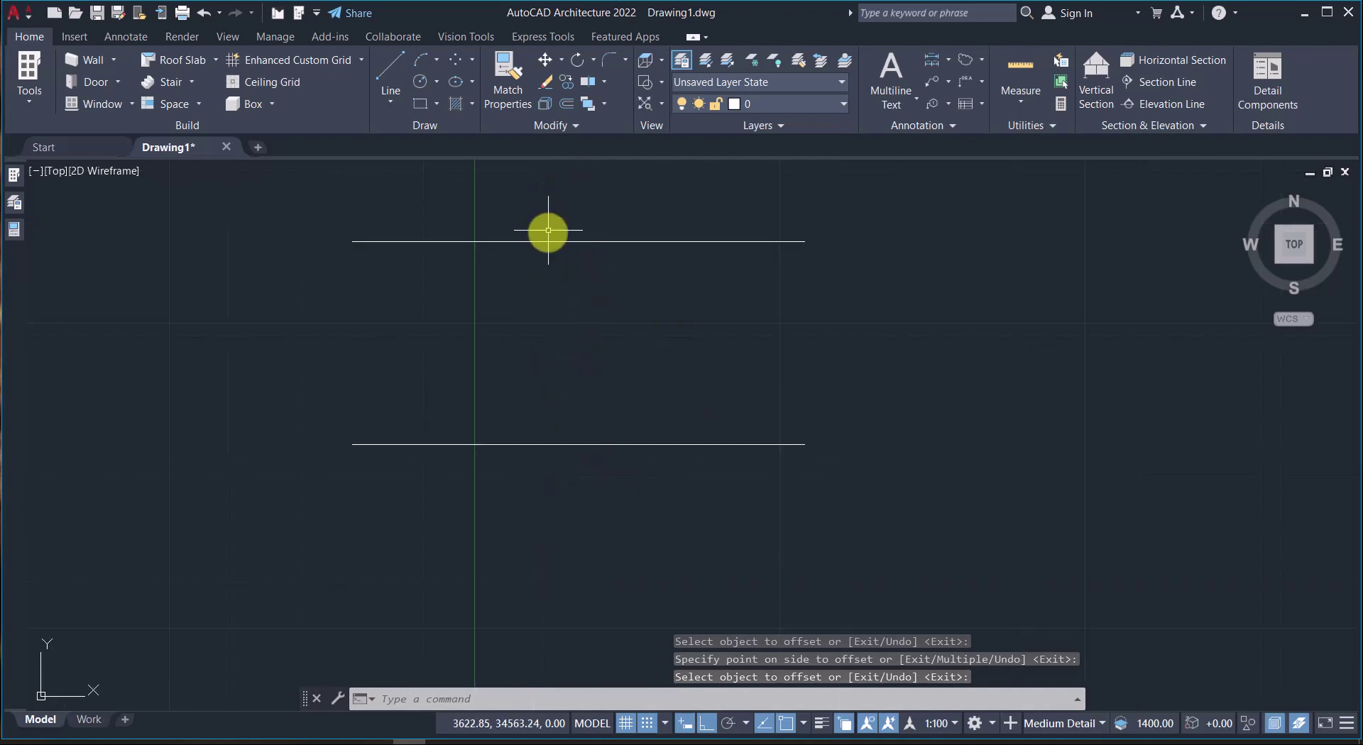
left_click(568, 217)
Select the upper line and show its properties using the PR command.
left_click(481, 310)
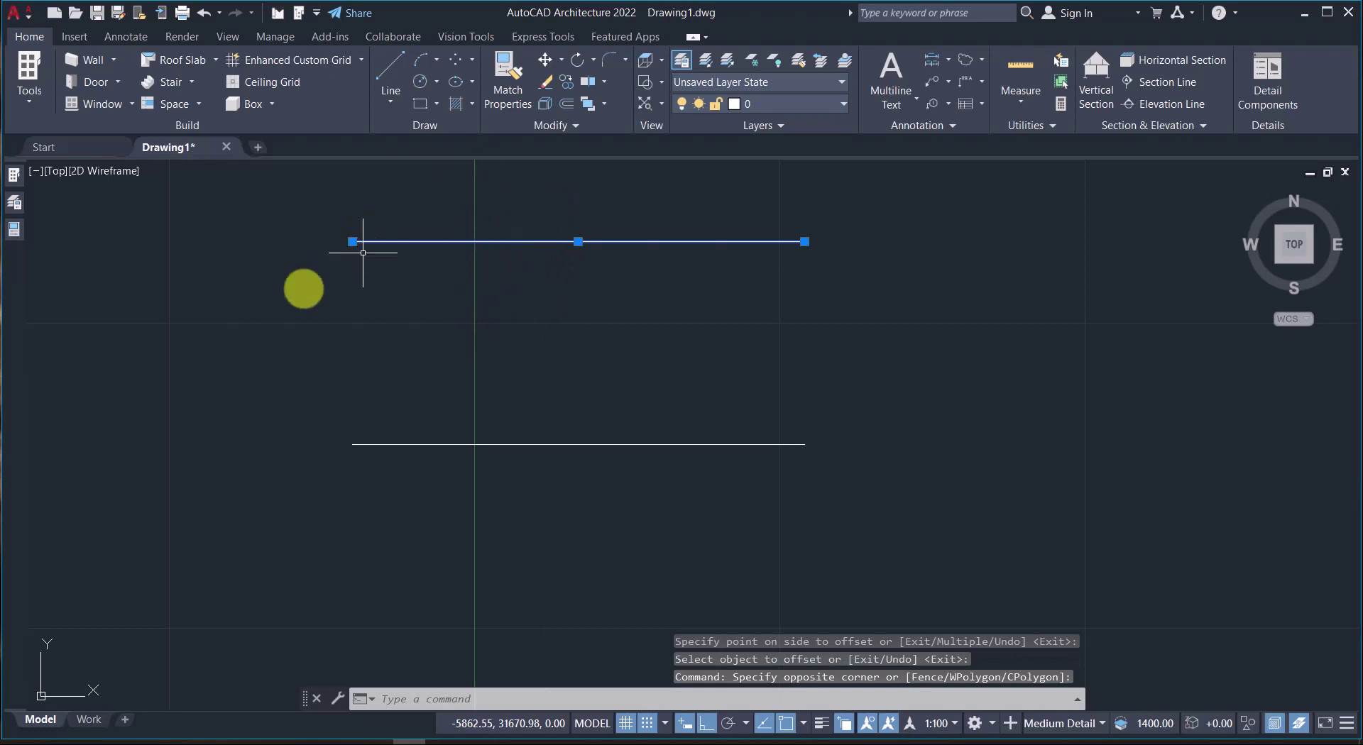
left_click(14, 229)
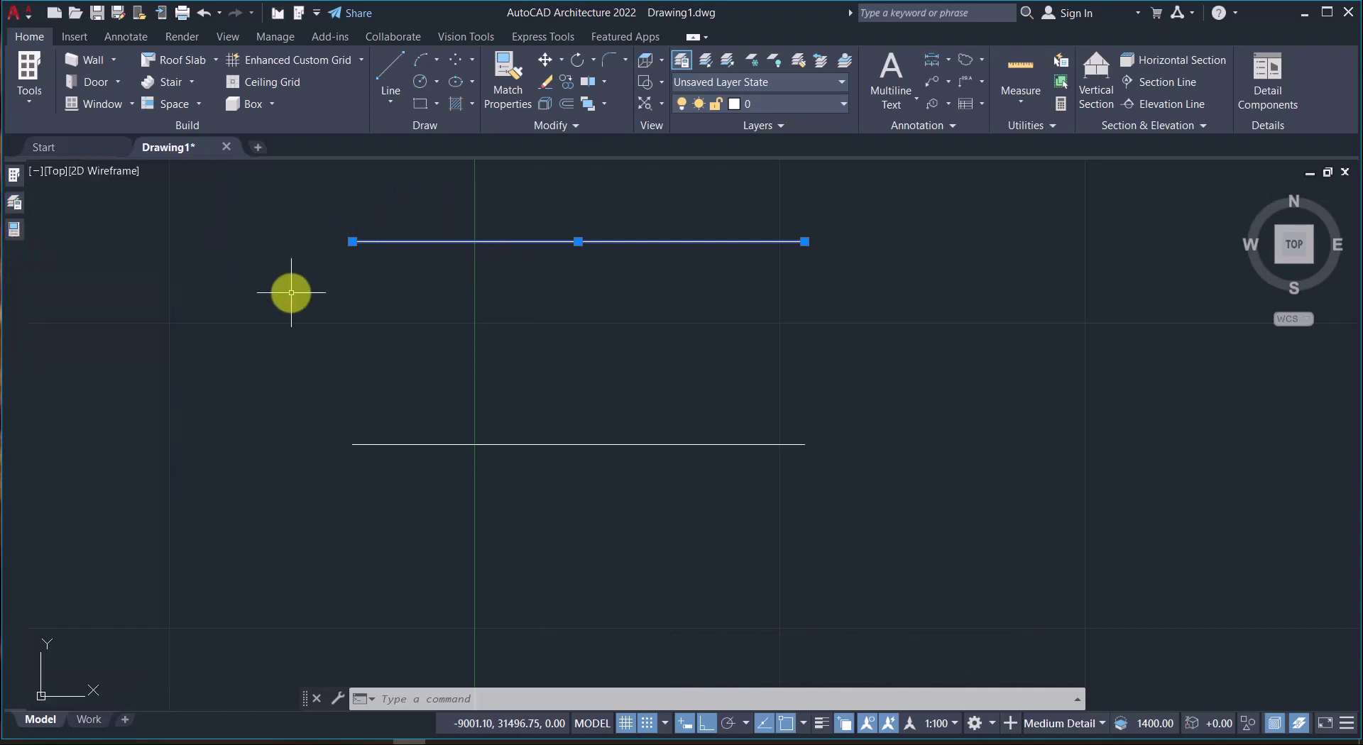
type("PR")
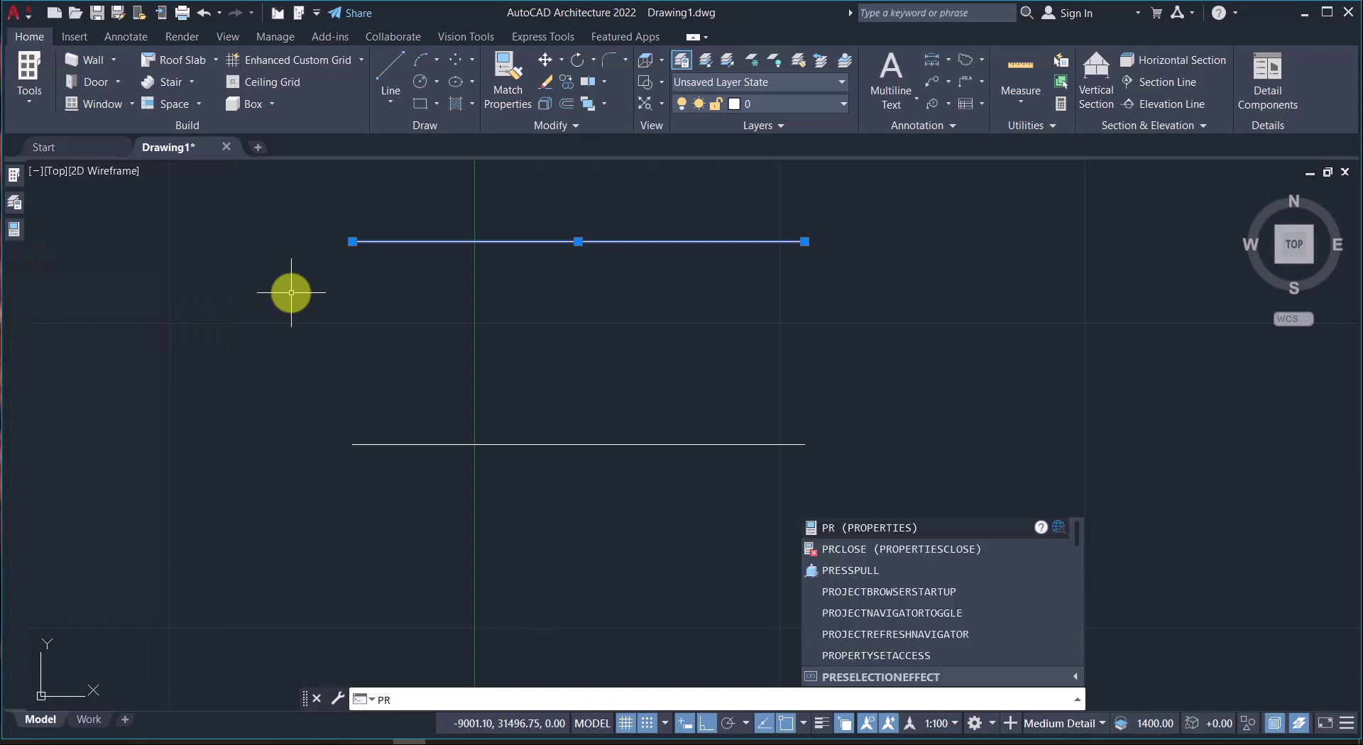
key("Return")
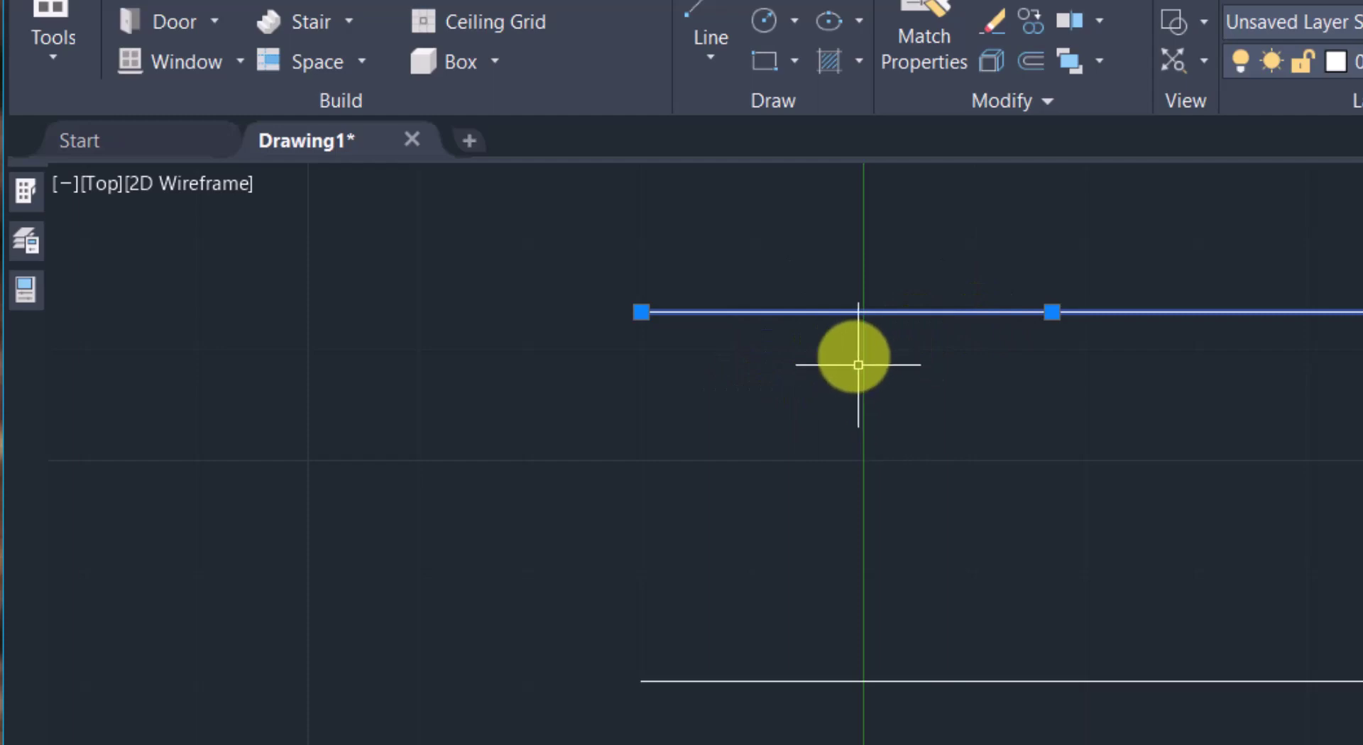
mouse_move(15, 202)
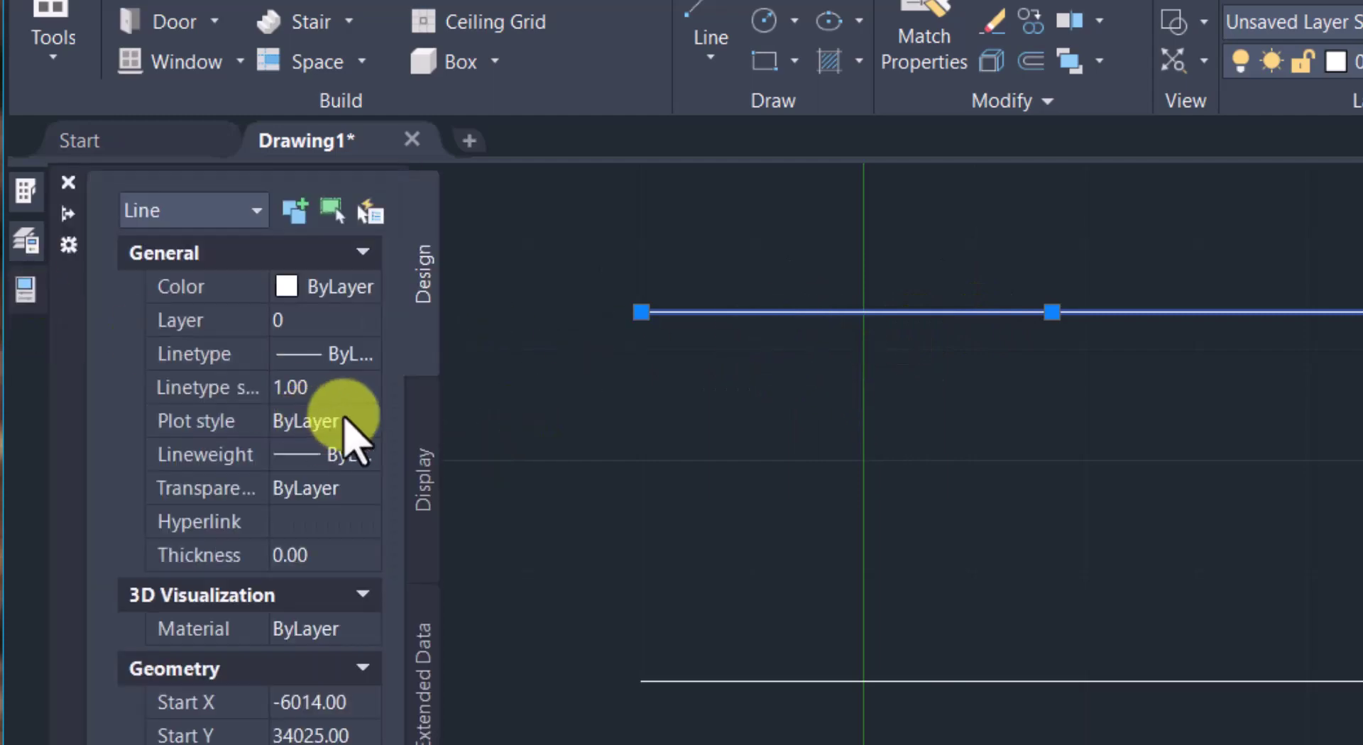
Set the upper line's linetype to Demolish Line1 in the Properties palette.
left_click(357, 364)
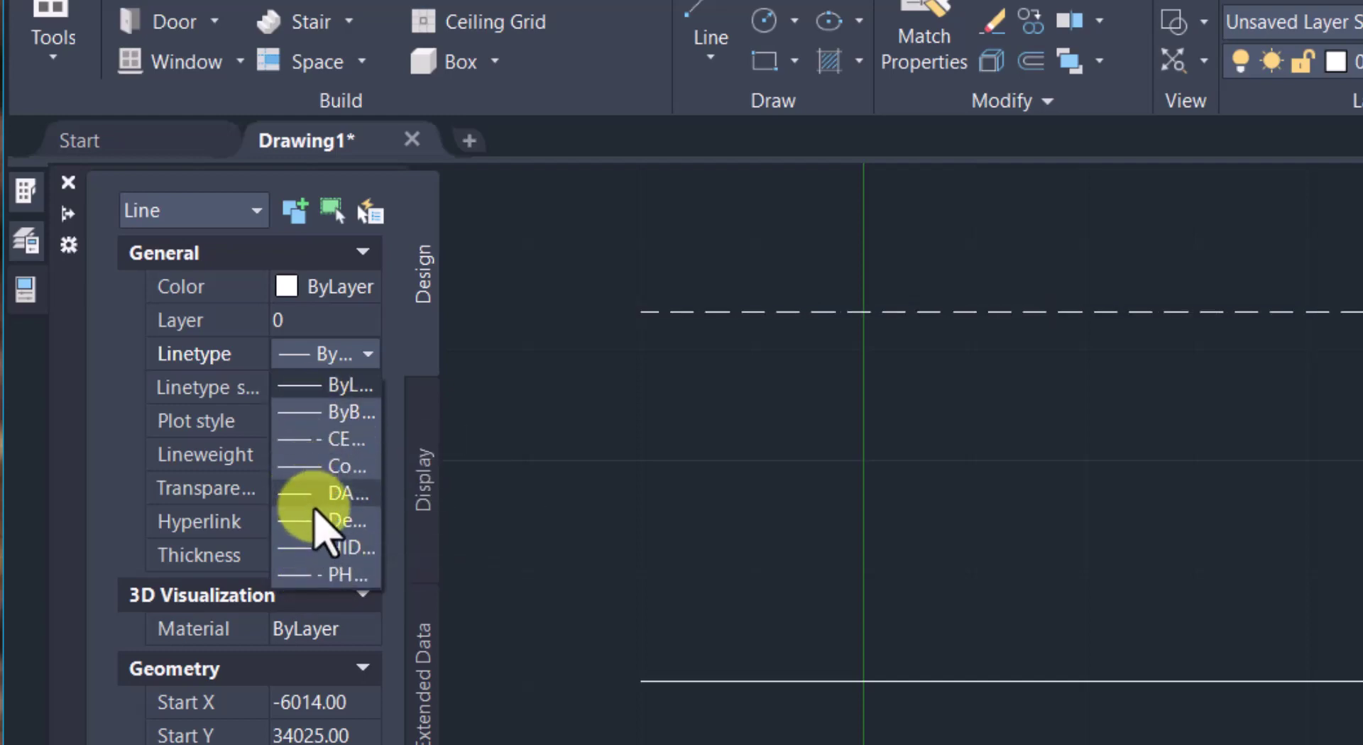
left_click(319, 522)
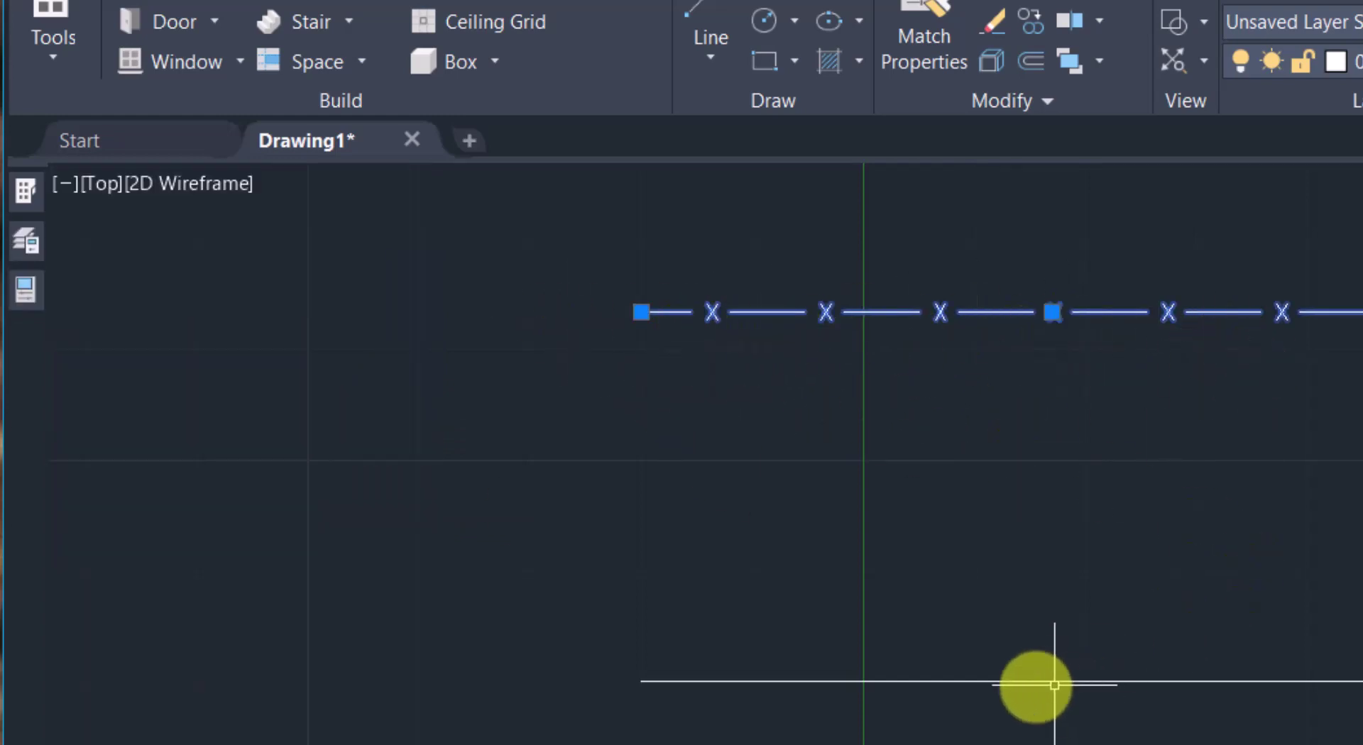
left_click(1034, 621)
left_click(884, 735)
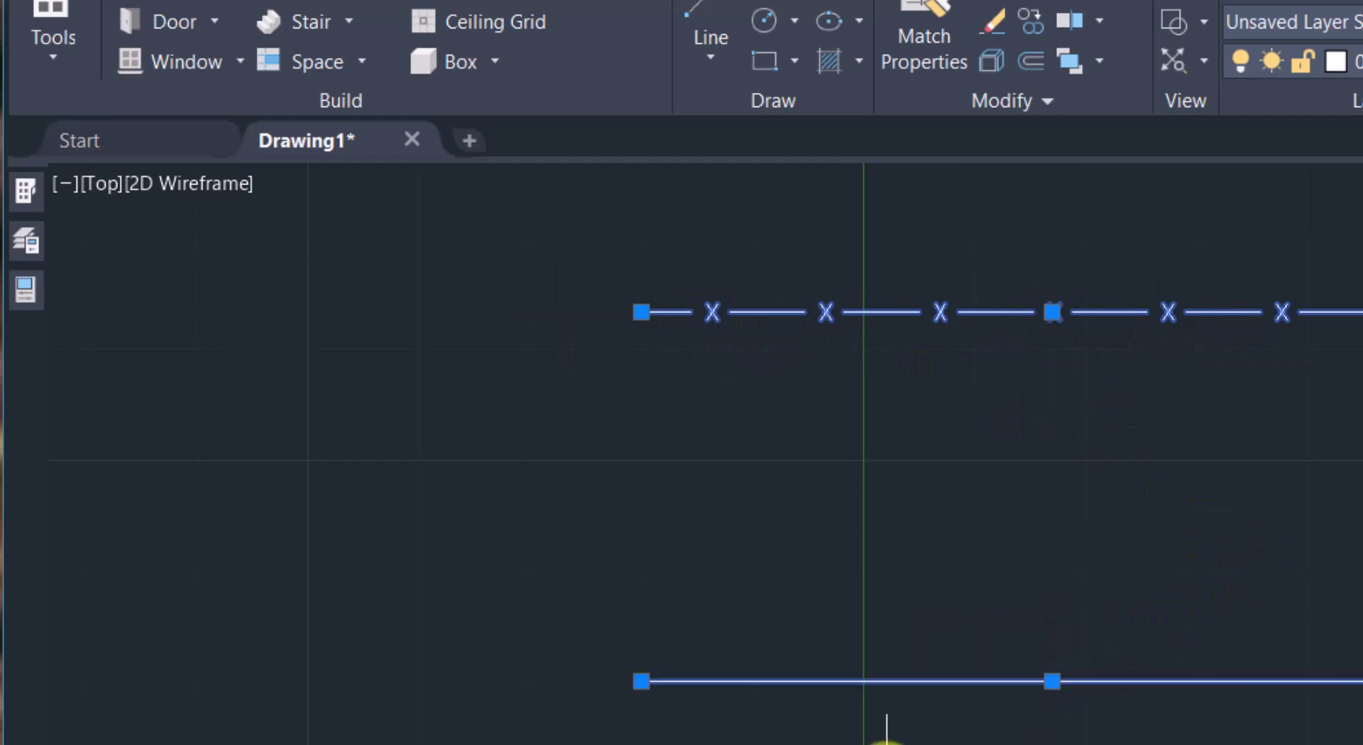
left_click(951, 420)
left_click(792, 252)
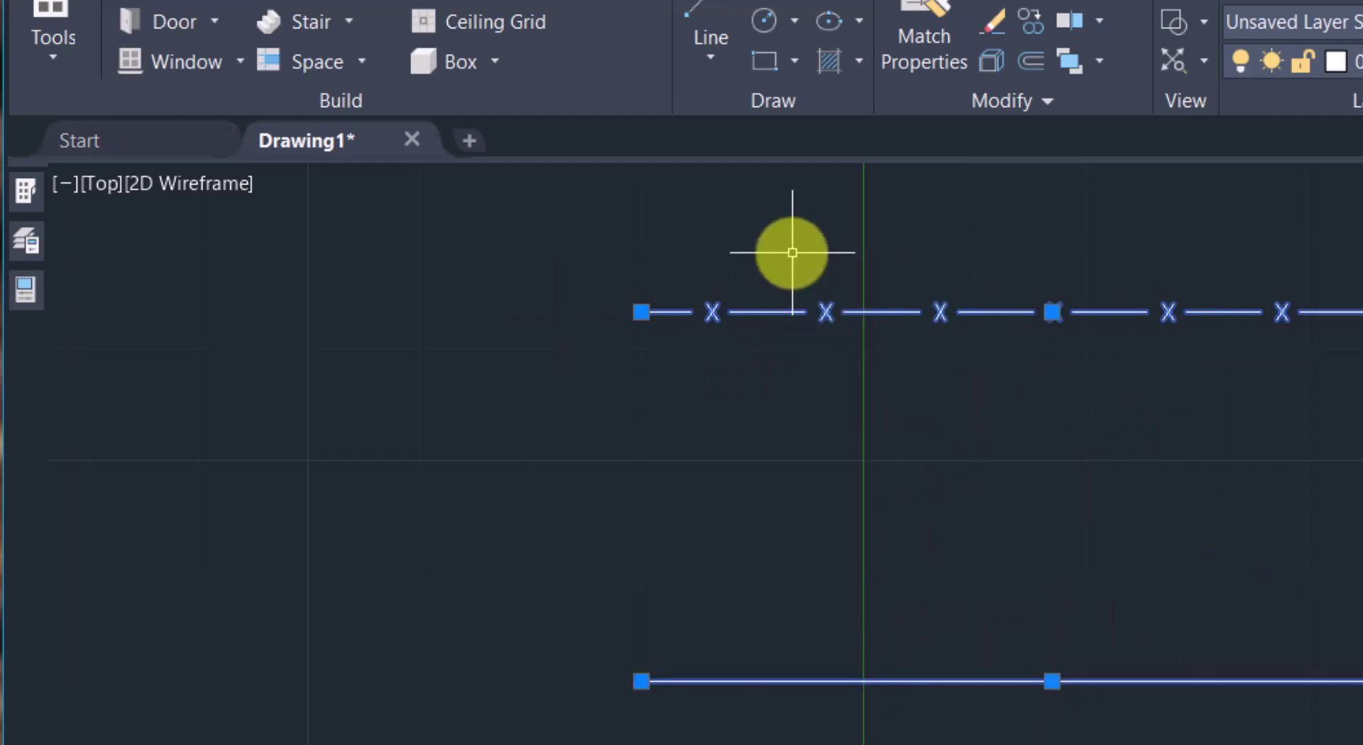
key("Escape")
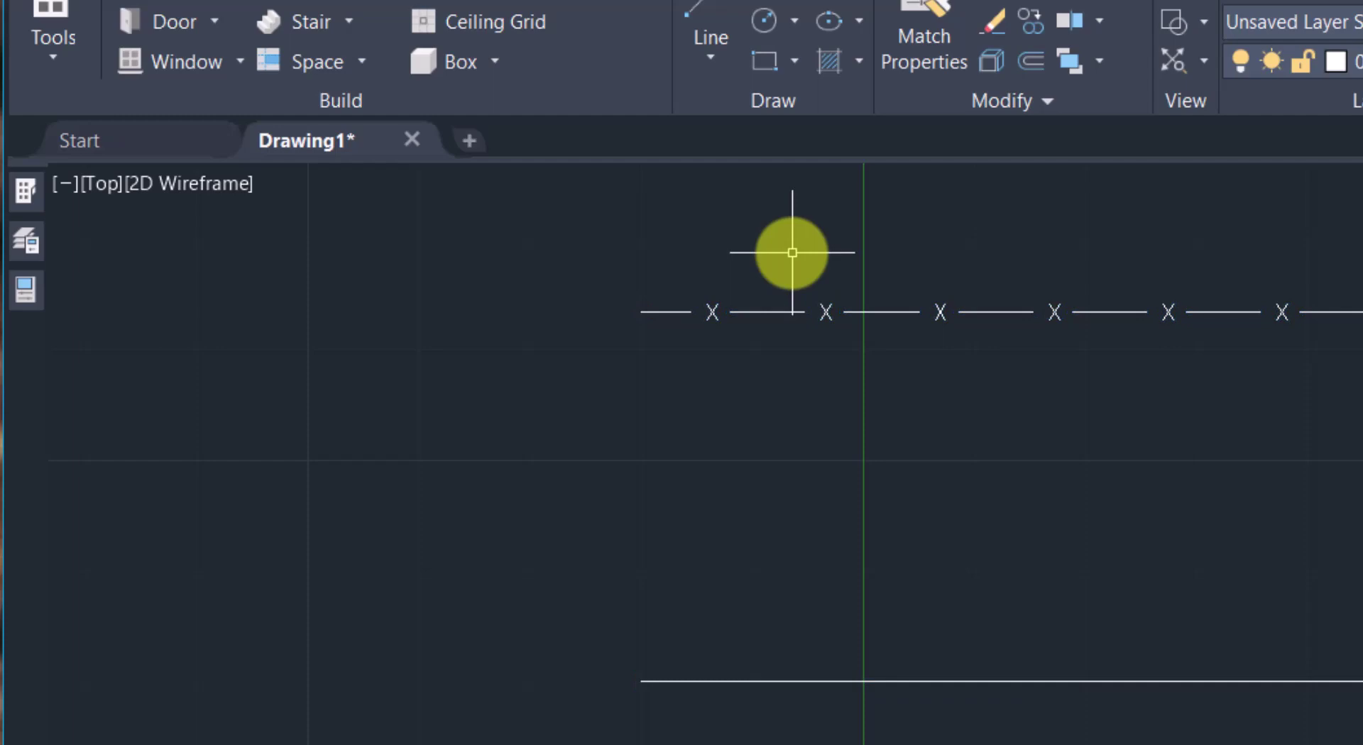